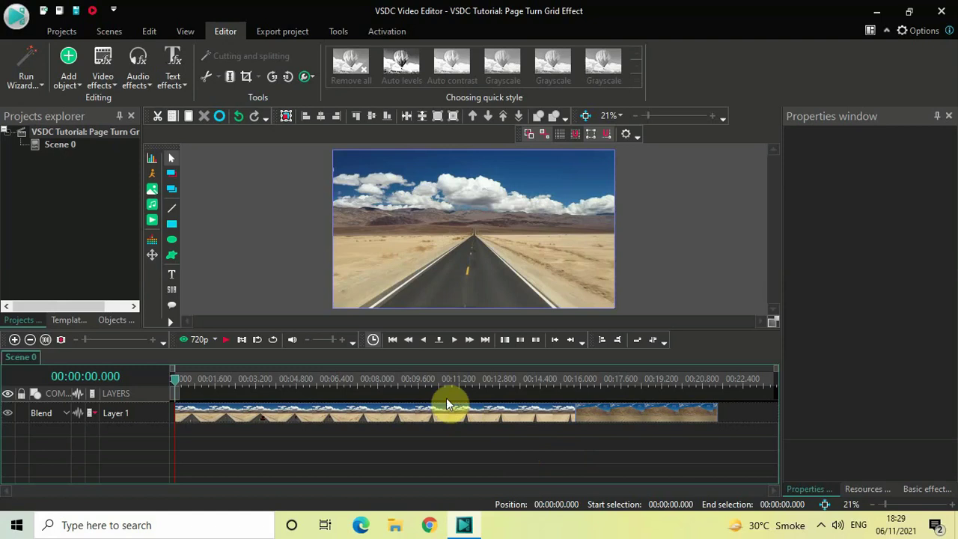
# Preview the project at about 10 s and 19 s, then select the car eleven_2 clip
pyautogui.click(430, 383)
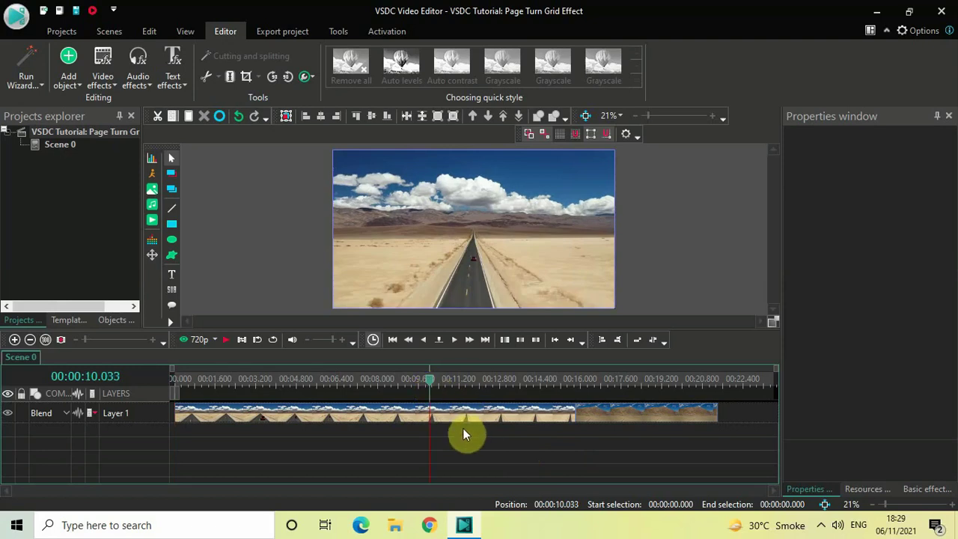
pyautogui.click(661, 384)
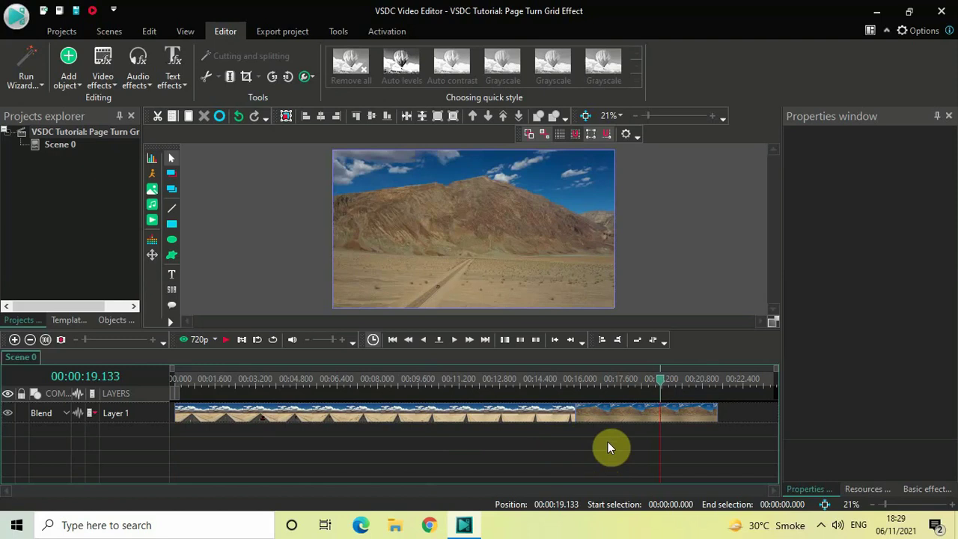
pyautogui.click(626, 418)
# Move car eleven_2 onto its own new layer and set its start time to 00:00:14.833
pyautogui.moveTo(626, 439); pyautogui.dragTo(621, 432)
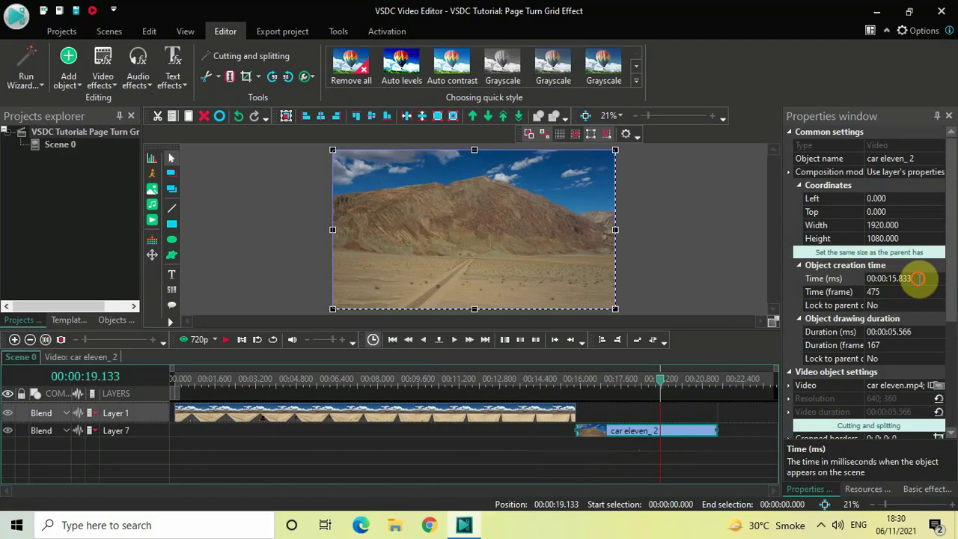
pyautogui.click(919, 278)
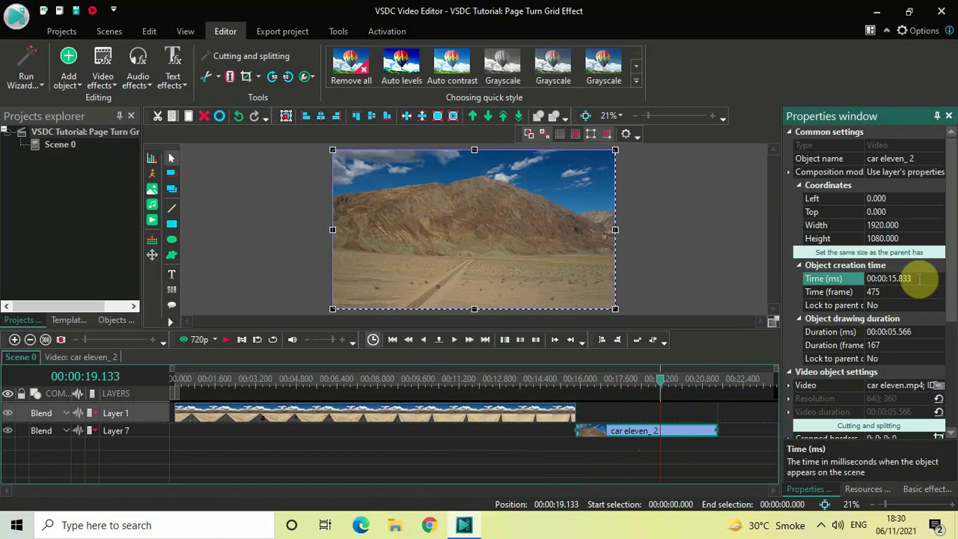
pyautogui.write('4')
pyautogui.press('Return')
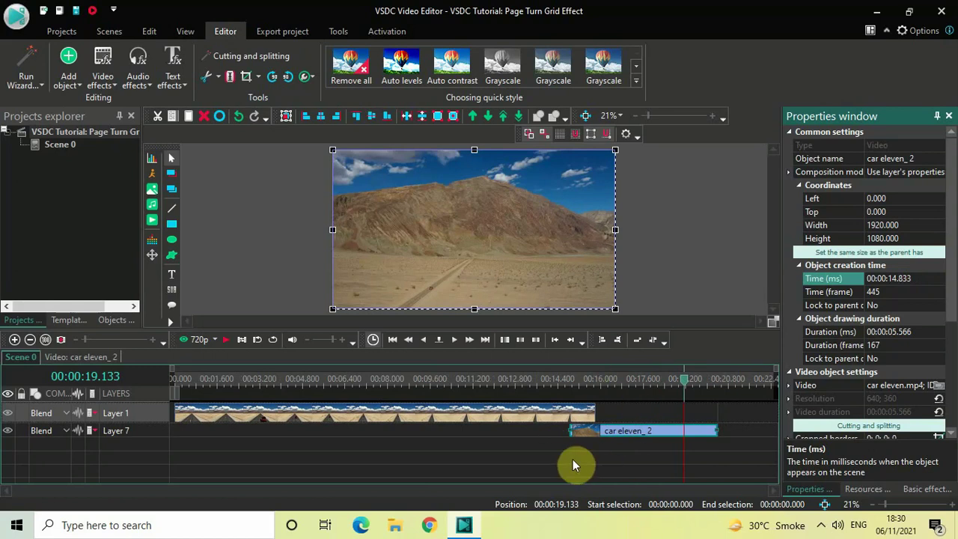
# In car ten_1's own timeline, insert a Page turn transition at 00:00:14.833 with default position settings
pyautogui.doubleClick(427, 420)
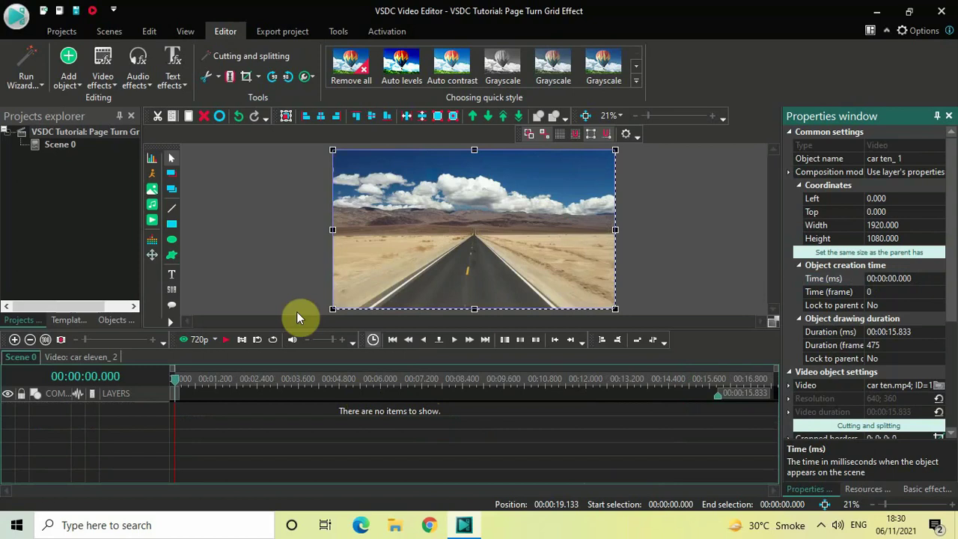
pyautogui.click(97, 79)
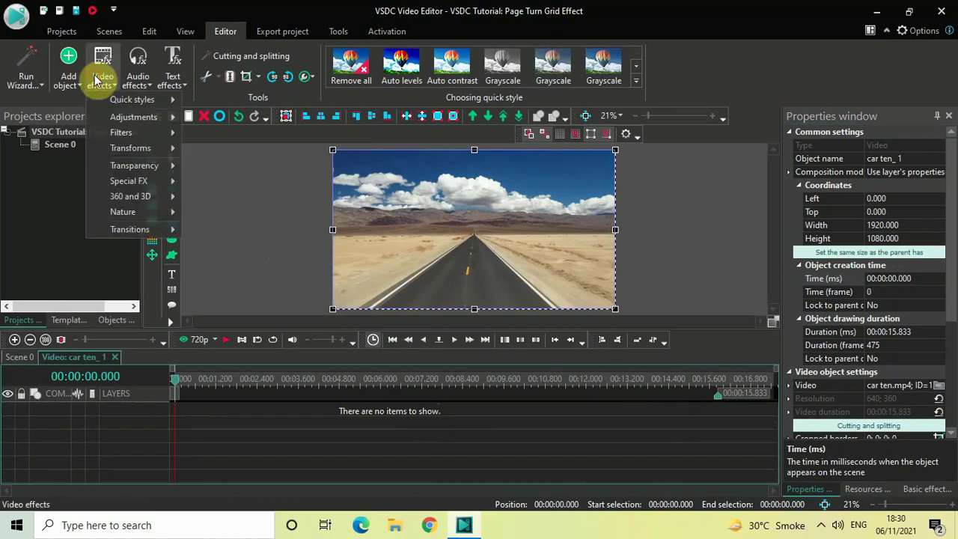
pyautogui.moveTo(133, 230)
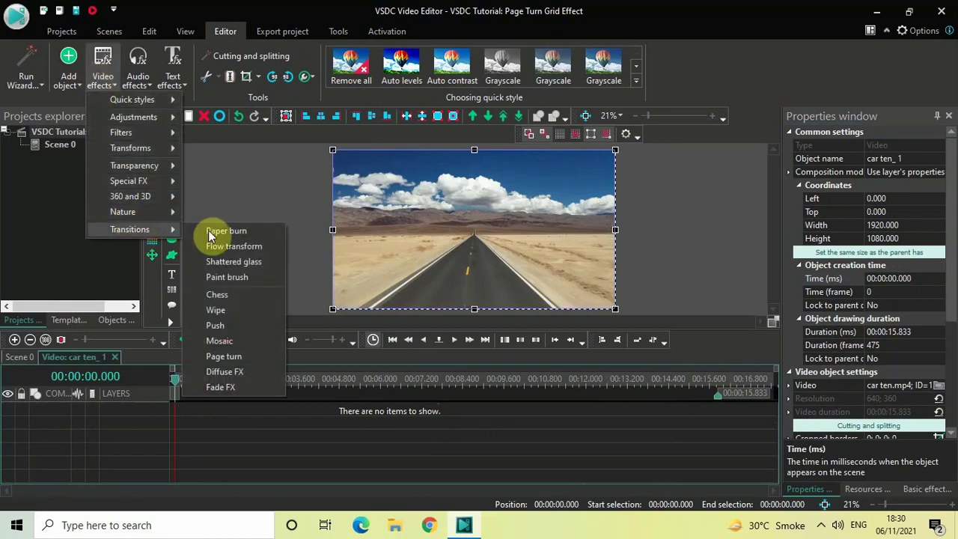
pyautogui.click(245, 354)
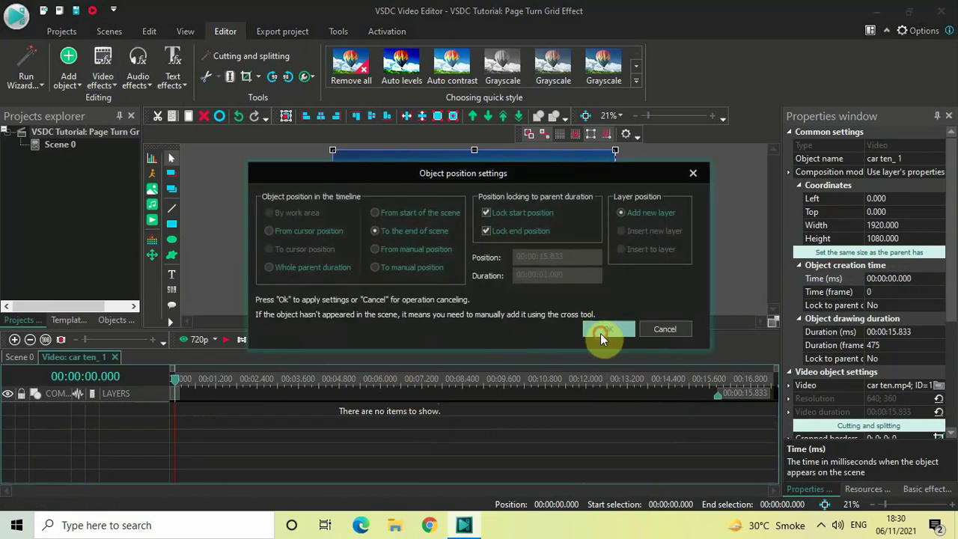
pyautogui.click(601, 331)
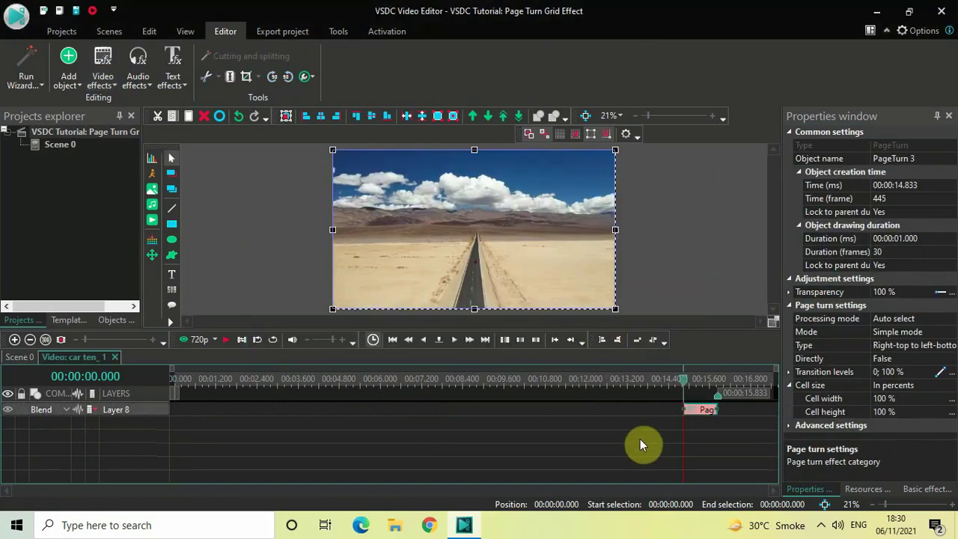
pyautogui.click(606, 382)
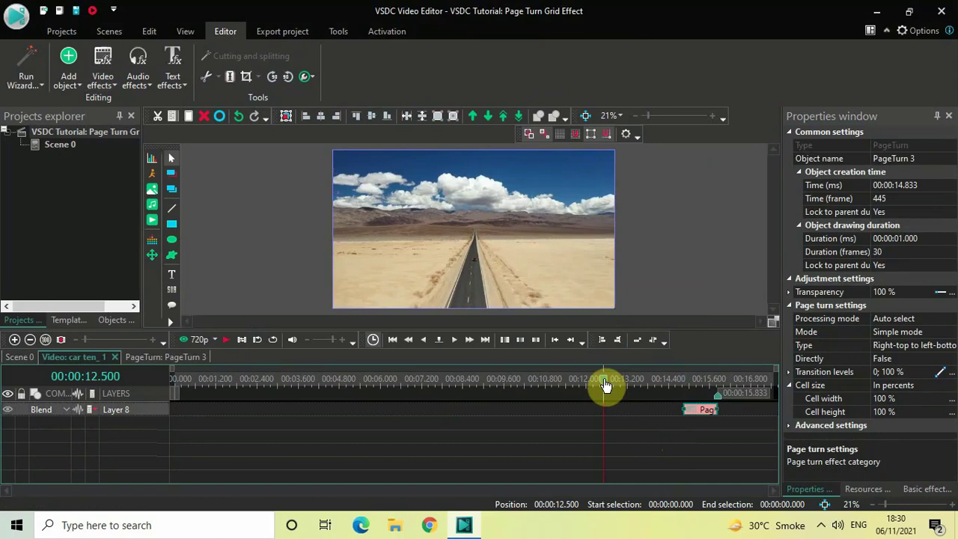
pyautogui.press('space')
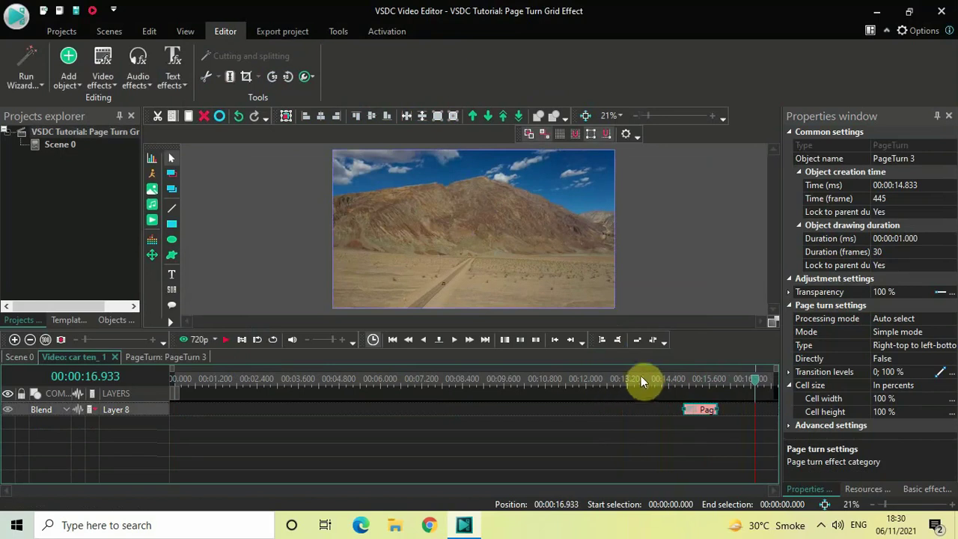
pyautogui.click(641, 379)
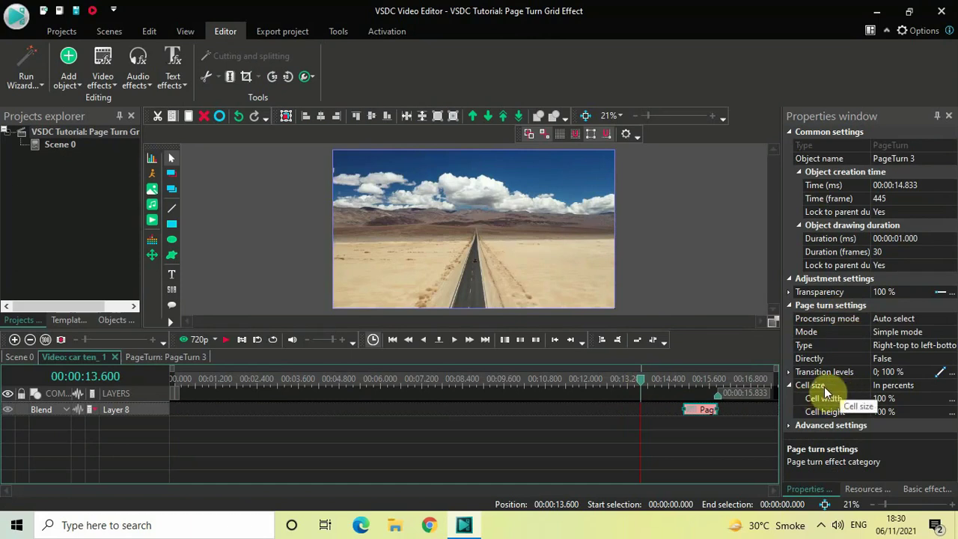
# Switch PageTurn 3's Cell size setting to By size divider
pyautogui.click(952, 388)
pyautogui.click(952, 385)
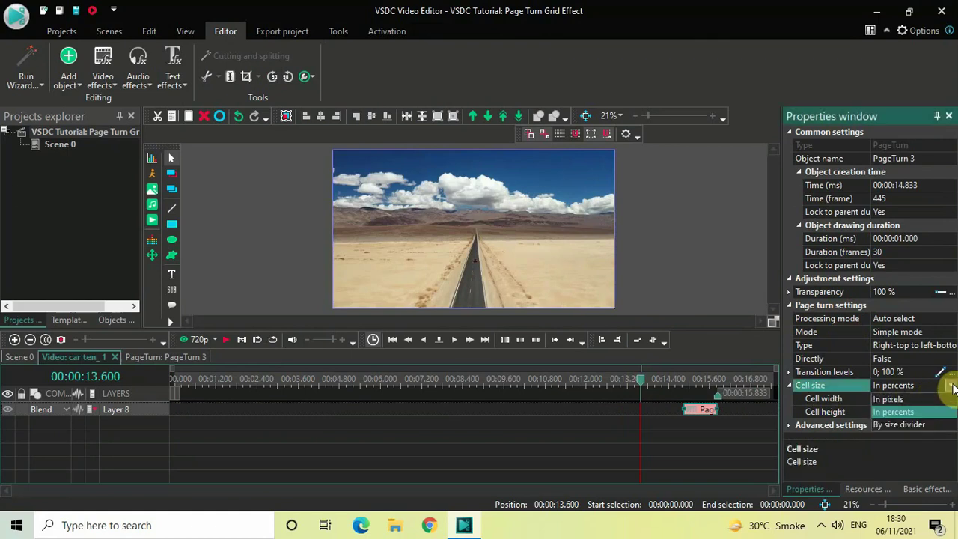
pyautogui.click(941, 426)
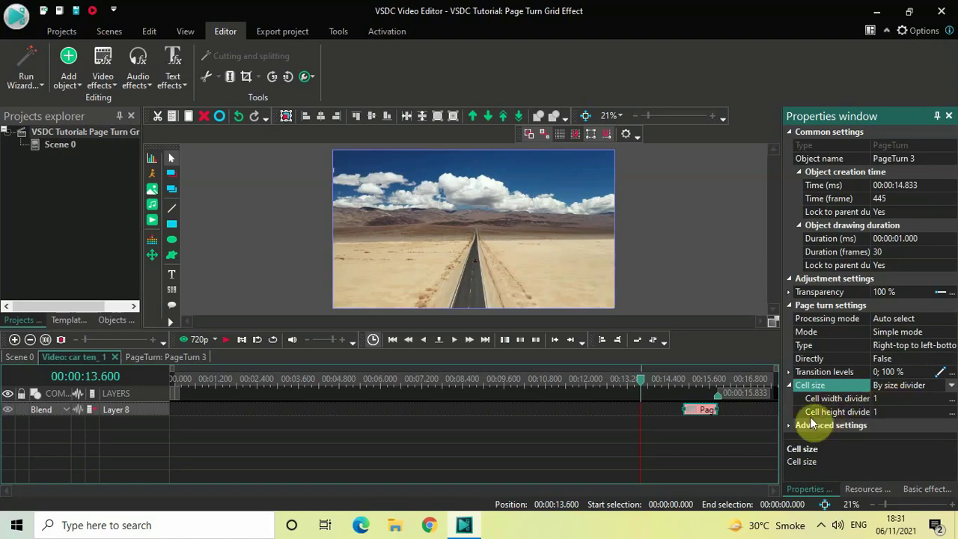
pyautogui.click(891, 401)
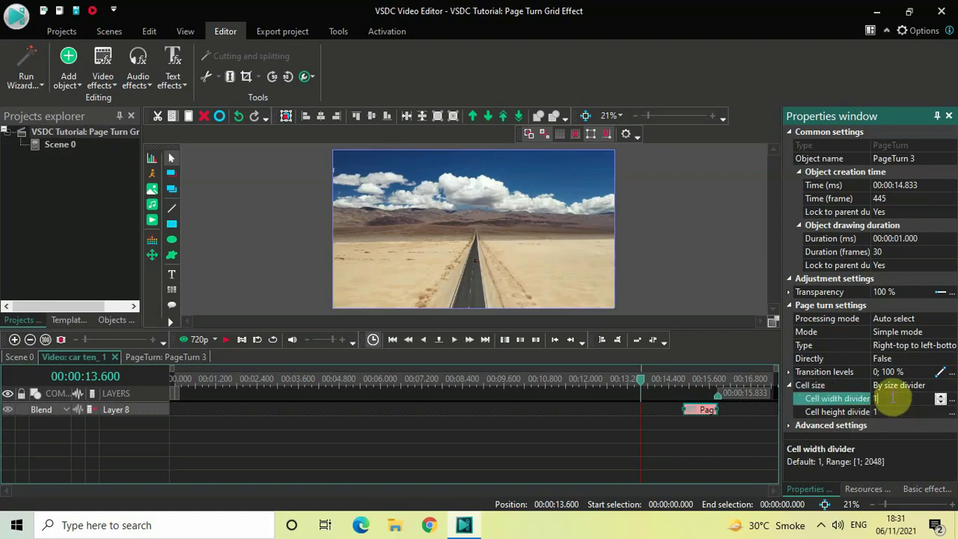
pyautogui.write('4')
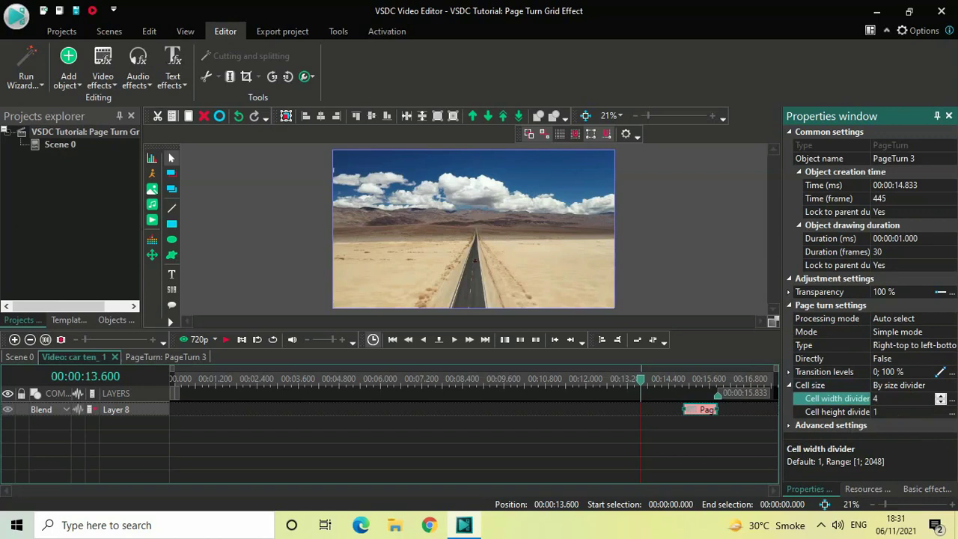
pyautogui.click(891, 410)
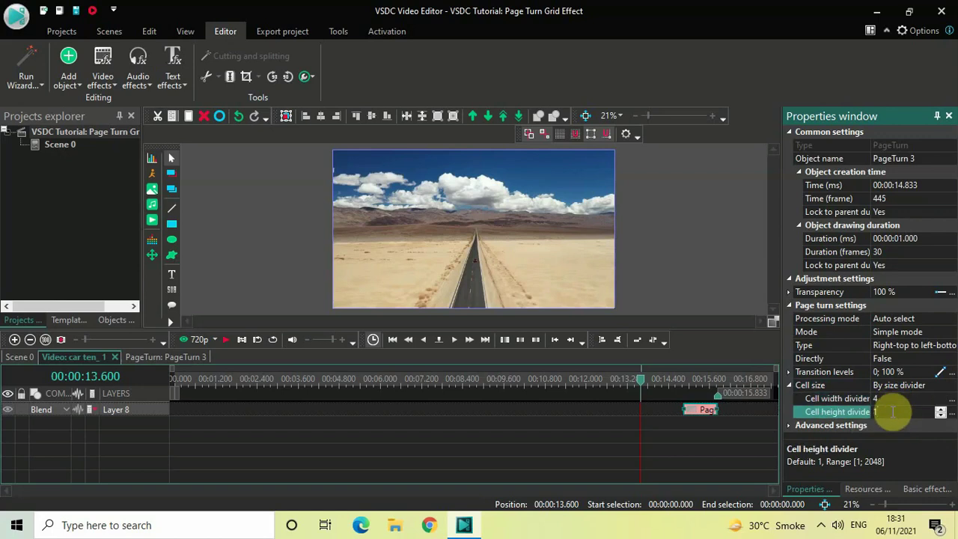
pyautogui.press('BackSpace')
pyautogui.write('4')
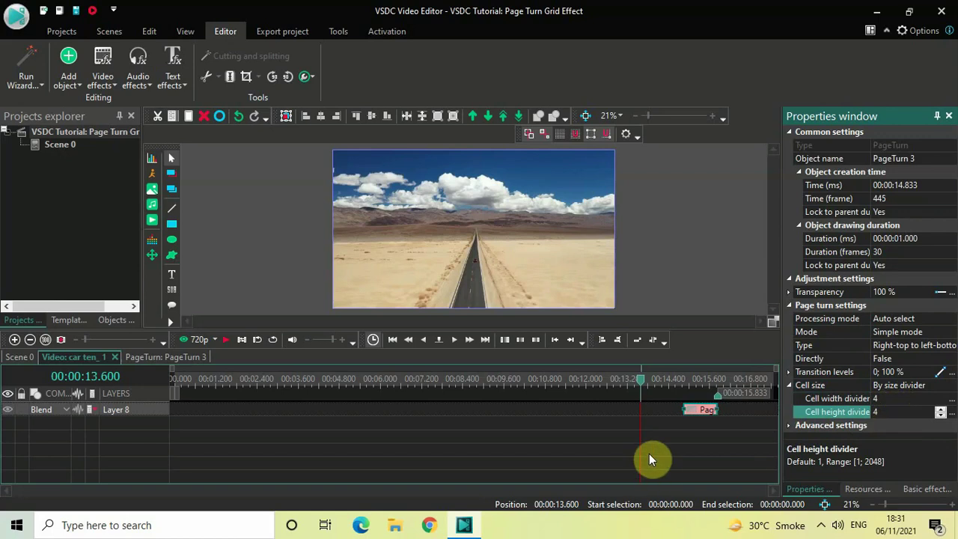
pyautogui.press('space')
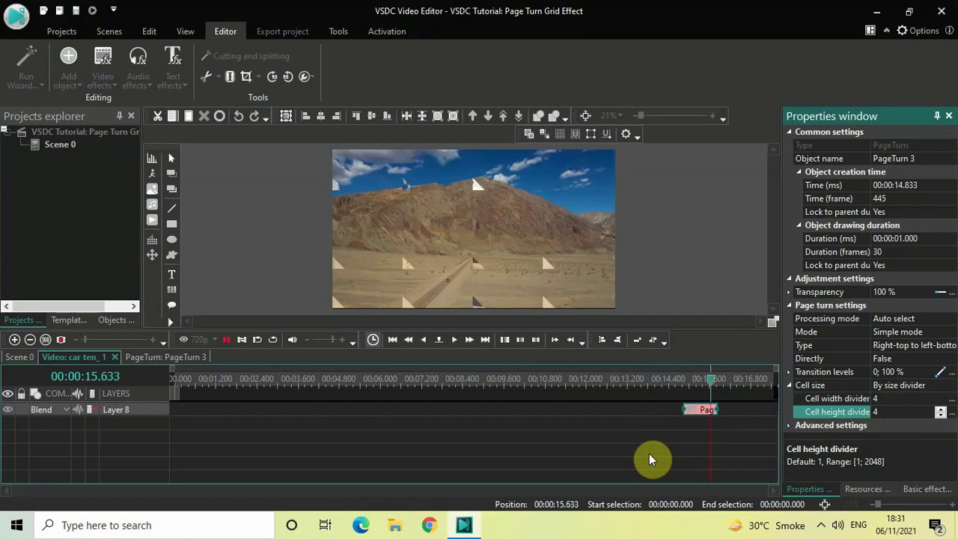
pyautogui.click(655, 382)
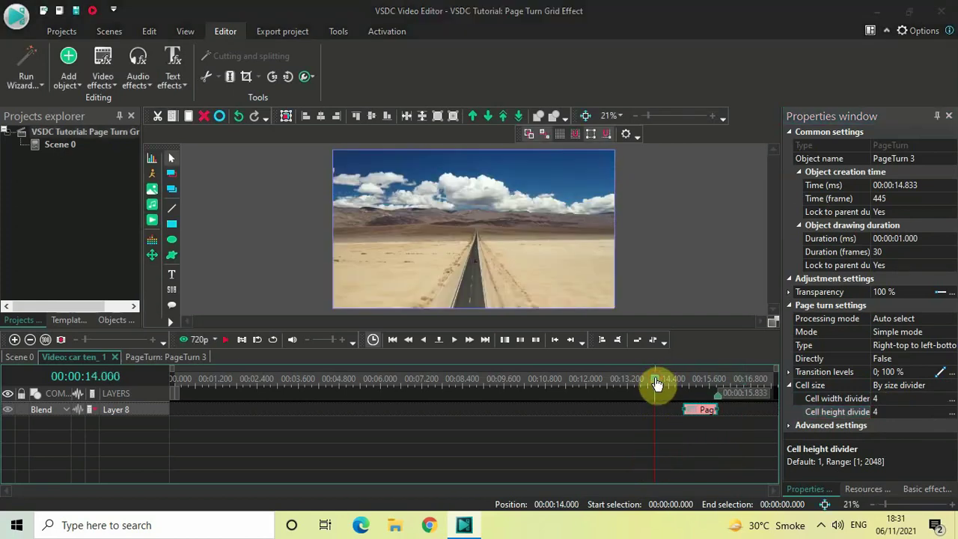
pyautogui.press('space')
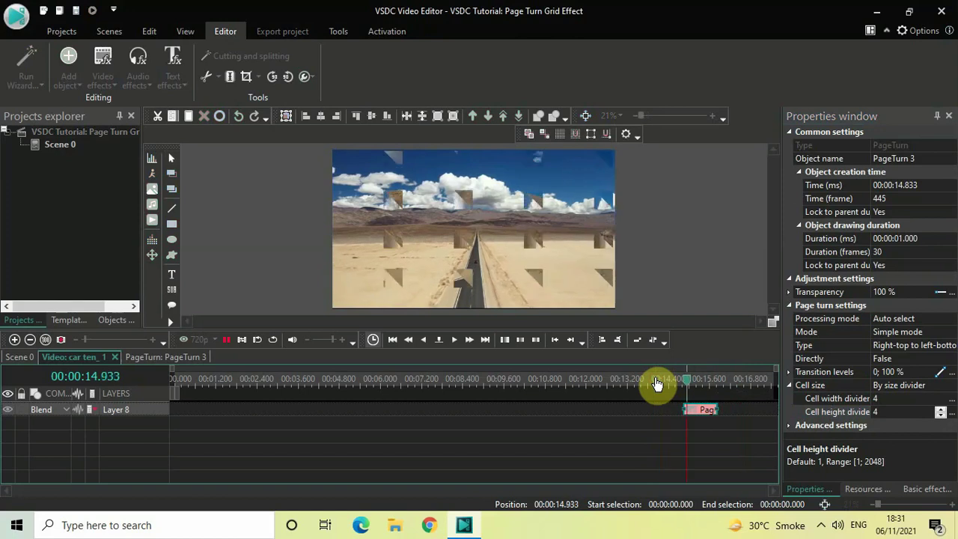
pyautogui.press('space')
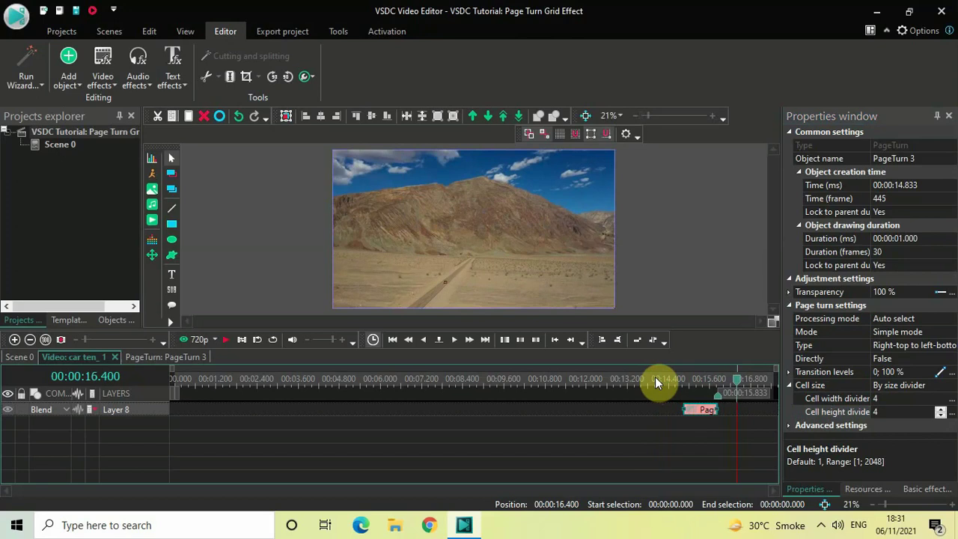
# Change the cell width and height dividers from 4 to 8 each
pyautogui.click(892, 400)
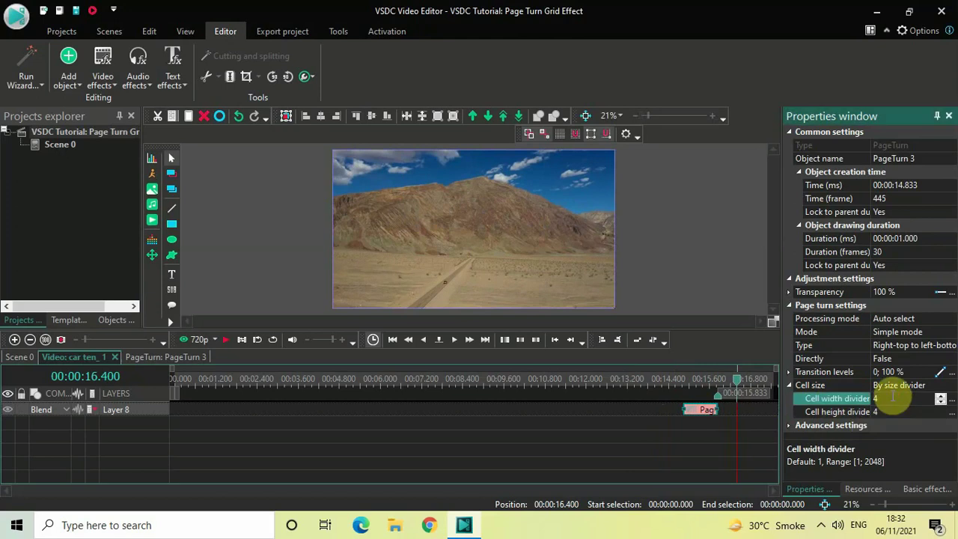
pyautogui.press('BackSpace')
pyautogui.write('8')
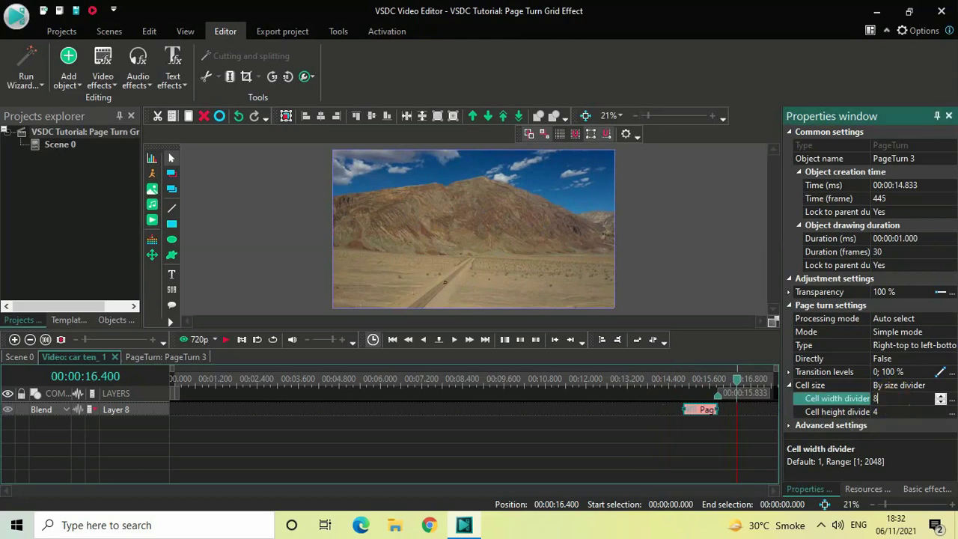
pyautogui.click(886, 411)
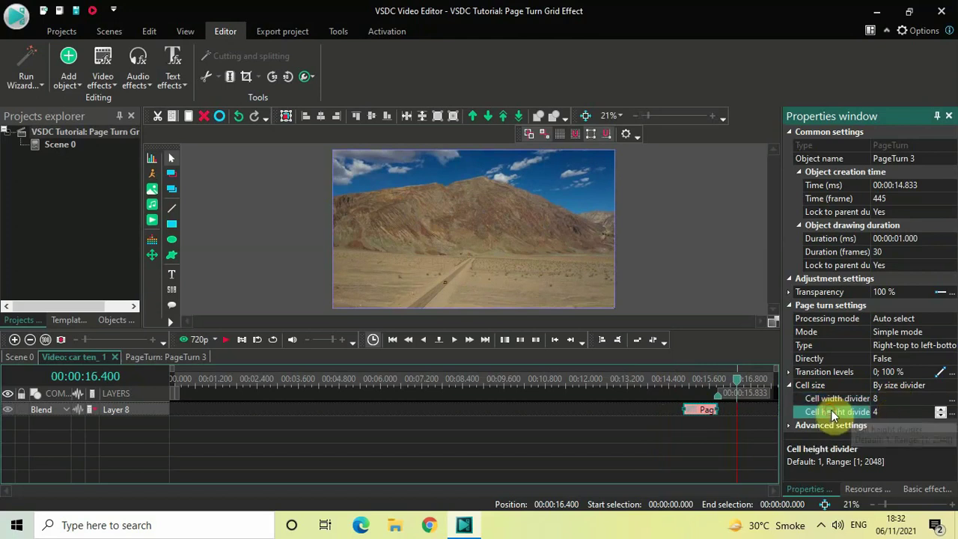
pyautogui.press('BackSpace')
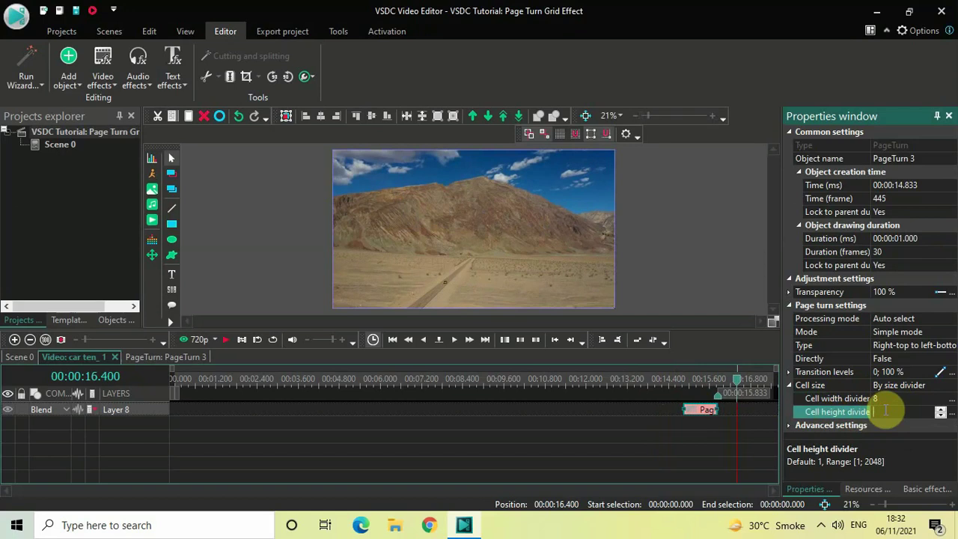
pyautogui.write('8')
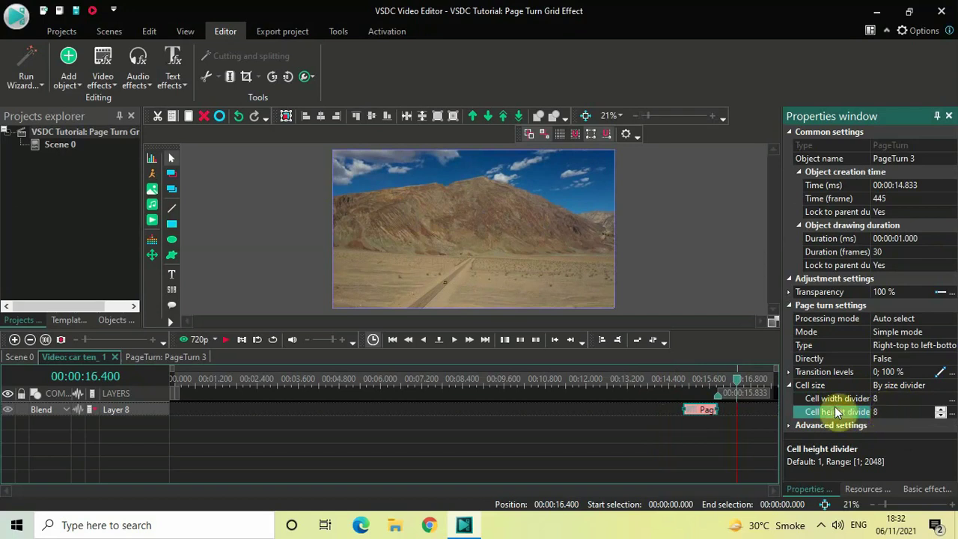
# Preview the 8×8 page-turn transition from just before 13.8 s, playing it twice
pyautogui.click(647, 380)
pyautogui.press('space')
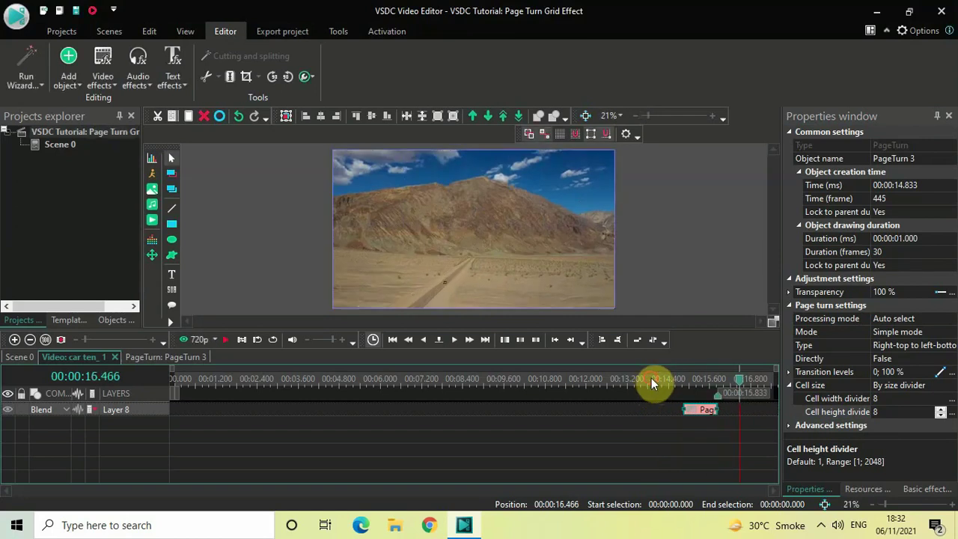
pyautogui.press('space')
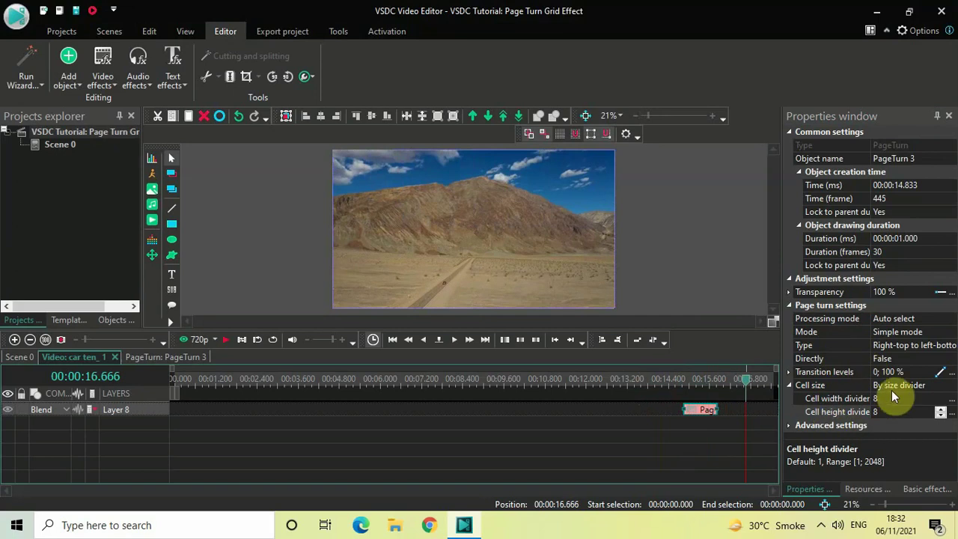
# Review the Cell size choices, leave By size divider selected, and bring up the Transitions menu
pyautogui.click(951, 388)
pyautogui.click(951, 386)
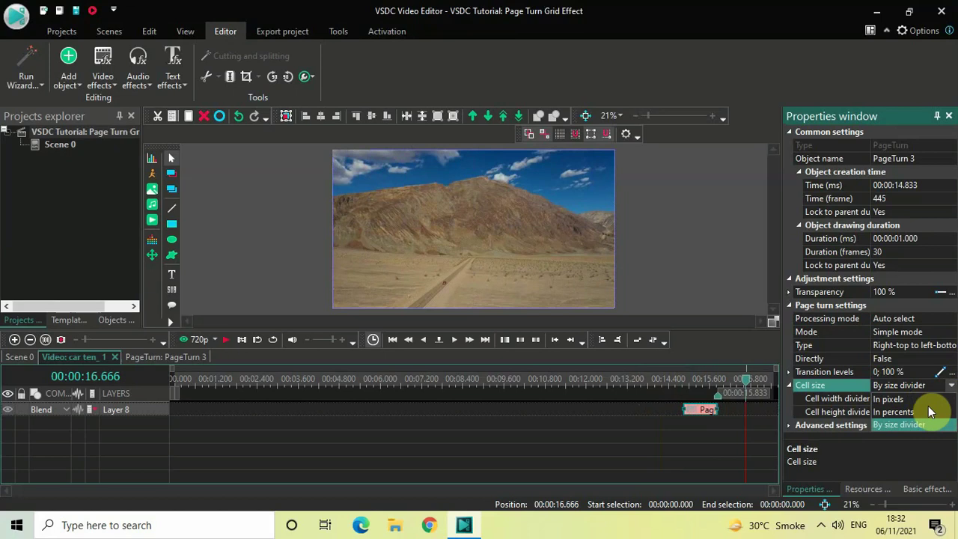
pyautogui.click(839, 381)
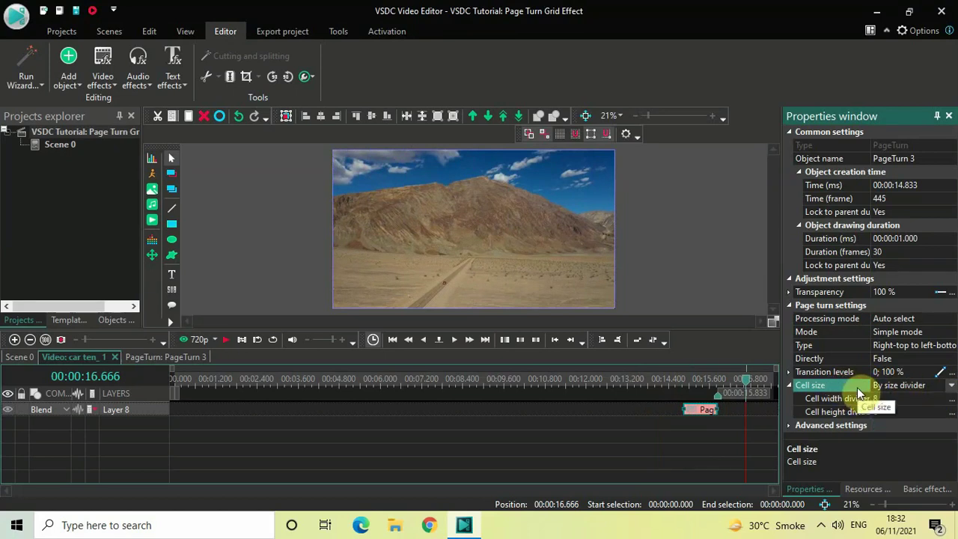
pyautogui.click(100, 71)
pyautogui.moveTo(168, 227)
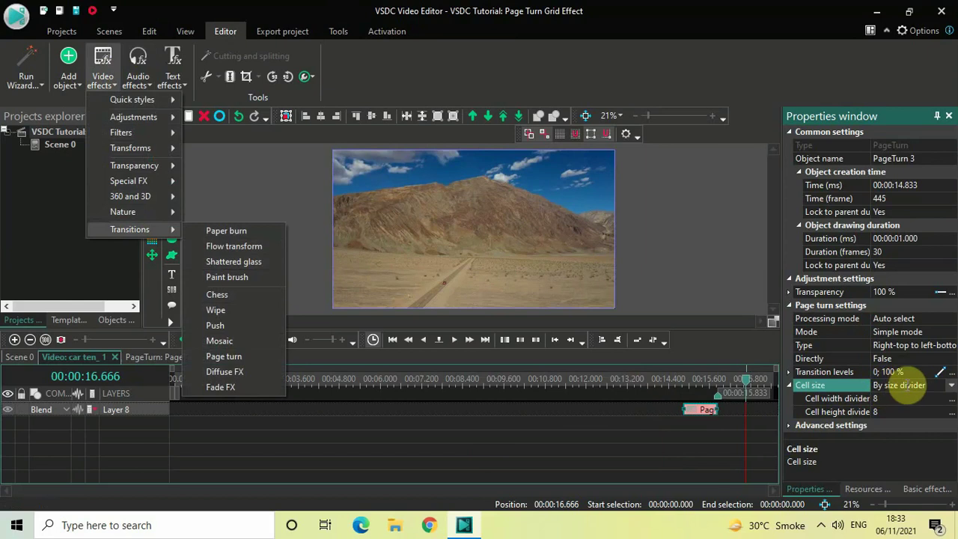
# Dismiss the effects menu and play the clips from about 13.2 s through the Page Turn transition
pyautogui.click(591, 455)
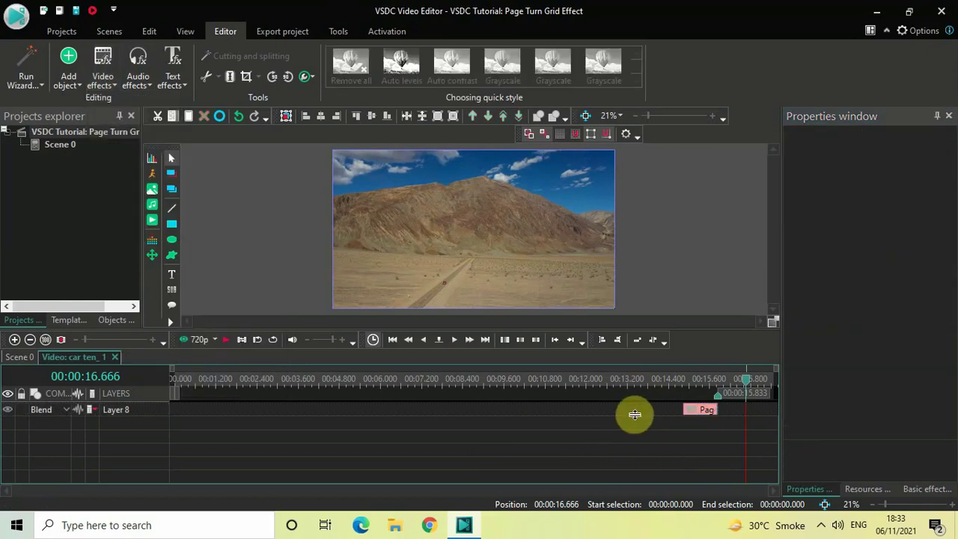
pyautogui.click(629, 381)
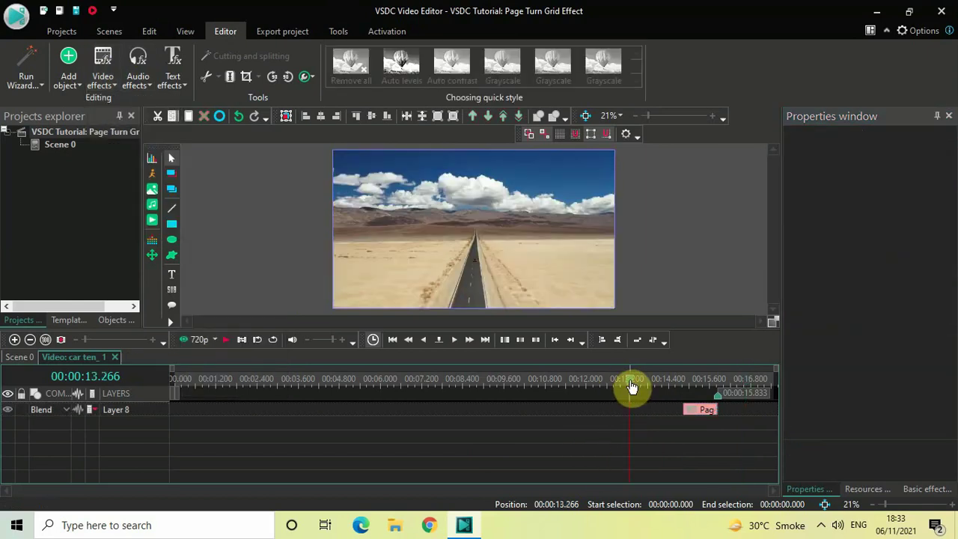
pyautogui.press('space')
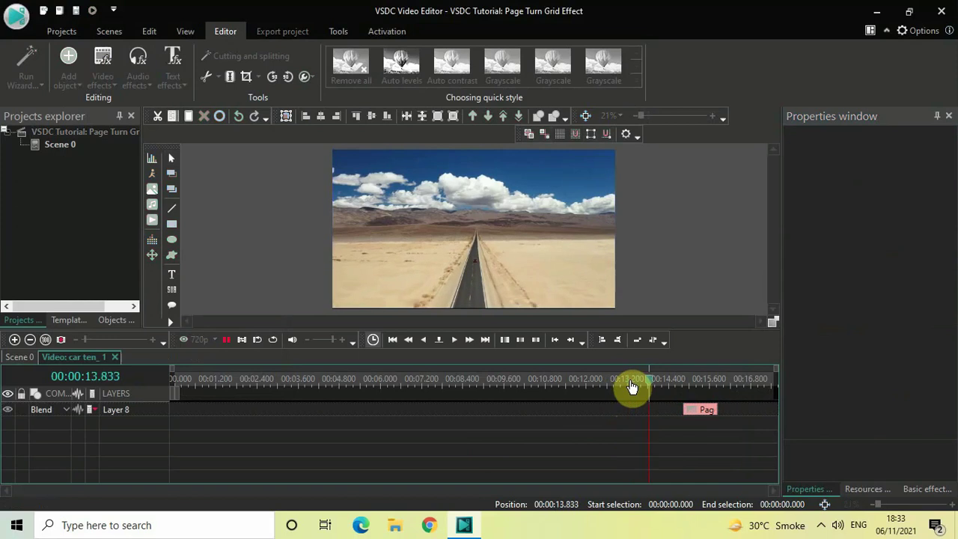